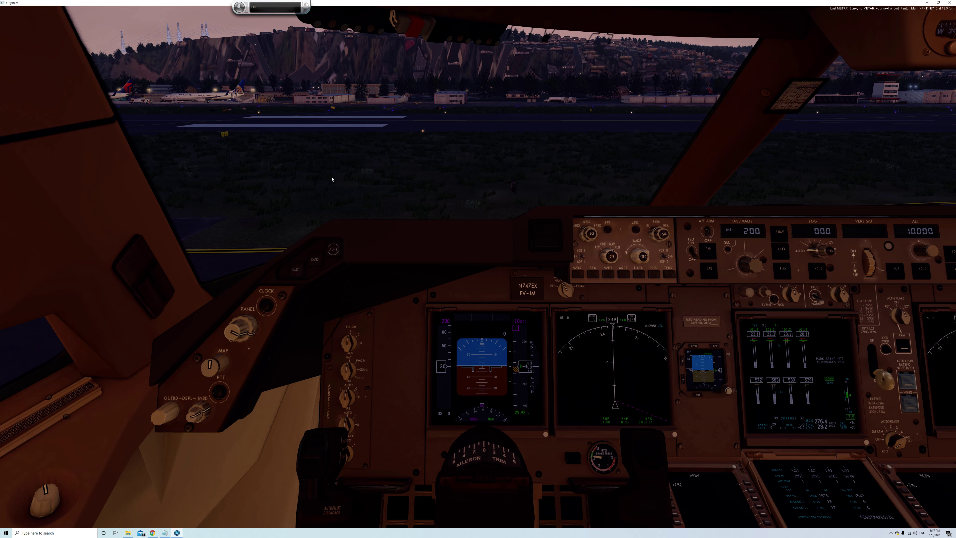
Look down at the throttle quadrant and open the Thrustmaster A320 throttle's joystick axis settings.
{"action": "left_click_drag", "start_coordinate": [331, 180], "coordinate": [421, 220]}
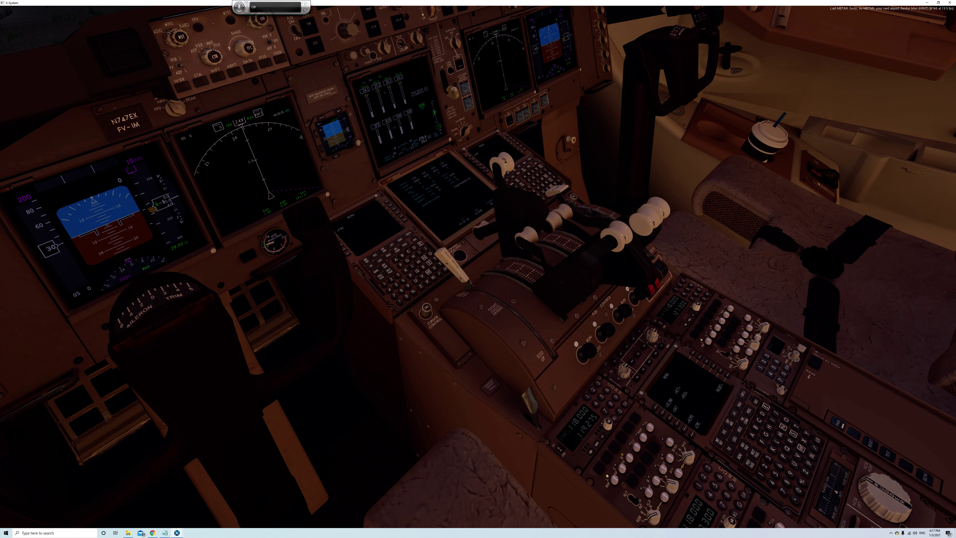
{"action": "left_click", "coordinate": [398, 146]}
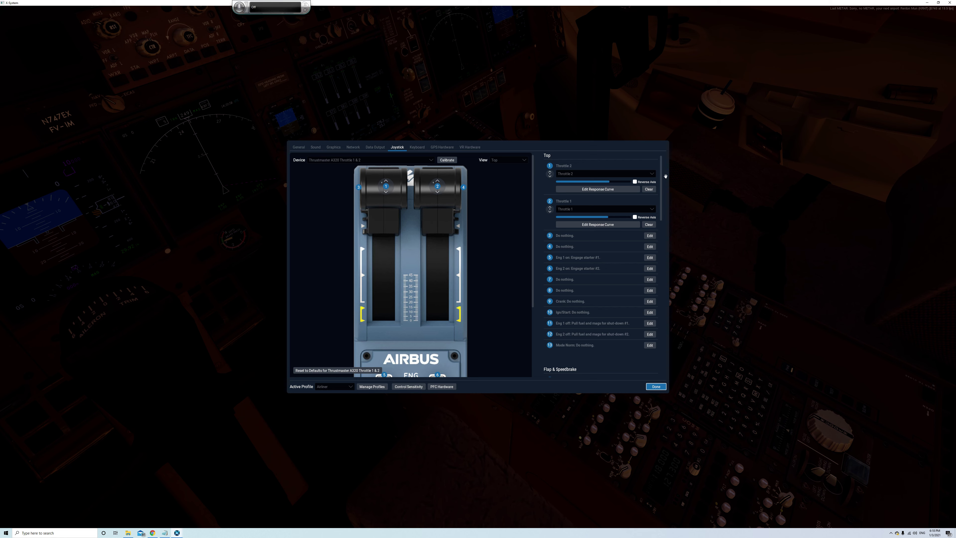
{"action": "left_click", "coordinate": [652, 174]}
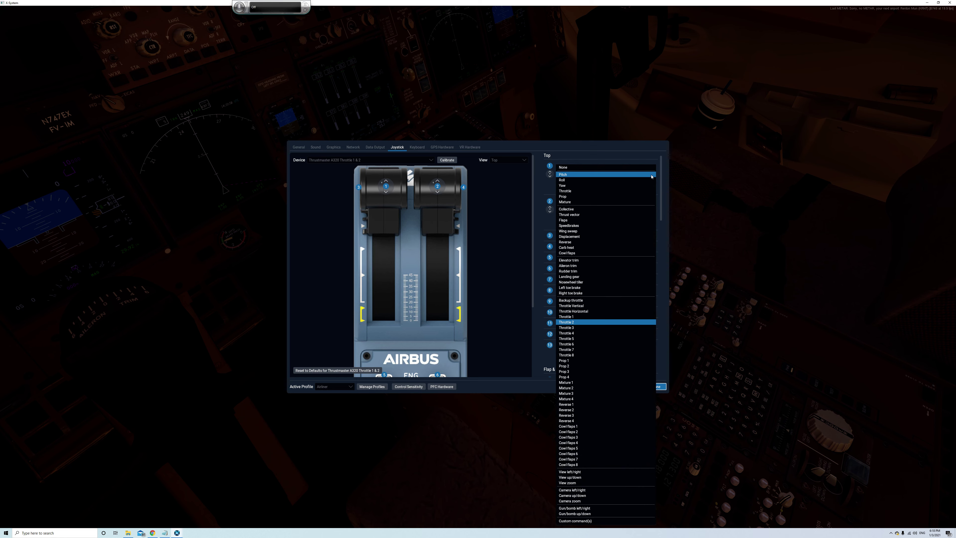
Assign the first lever's axis to Throttle and bring up its response curve.
{"action": "left_click", "coordinate": [581, 193]}
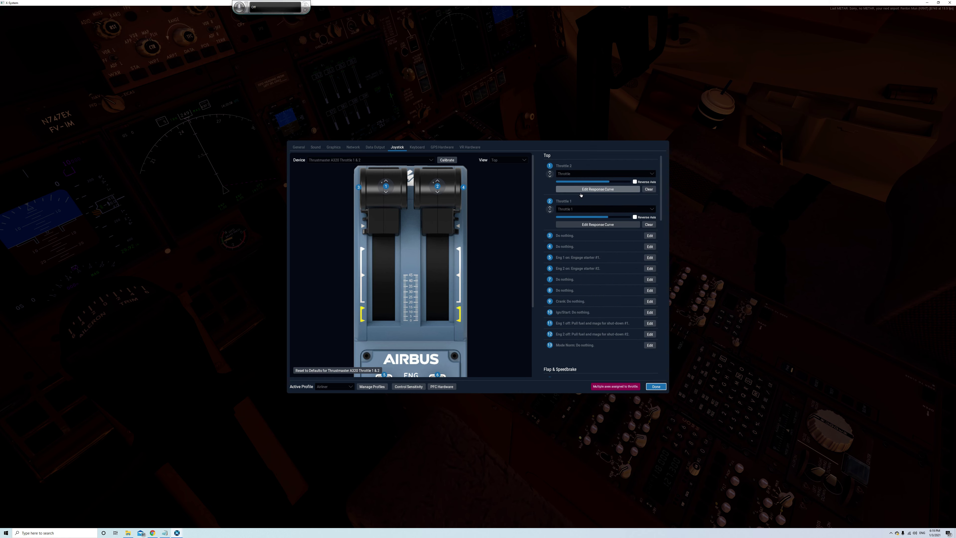
{"action": "left_click", "coordinate": [586, 190]}
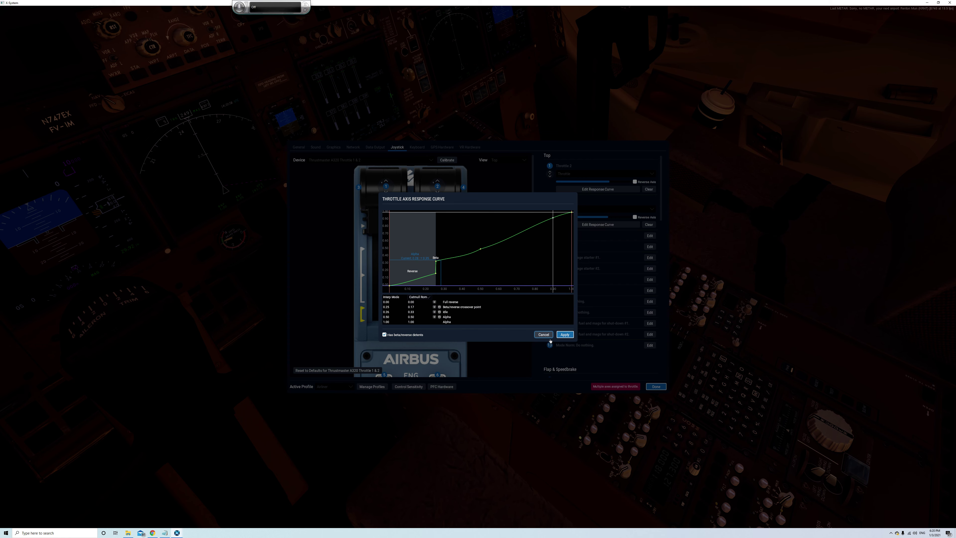
Cancel the Throttle Axis Response Curve dialog without changes.
{"action": "left_click", "coordinate": [544, 335]}
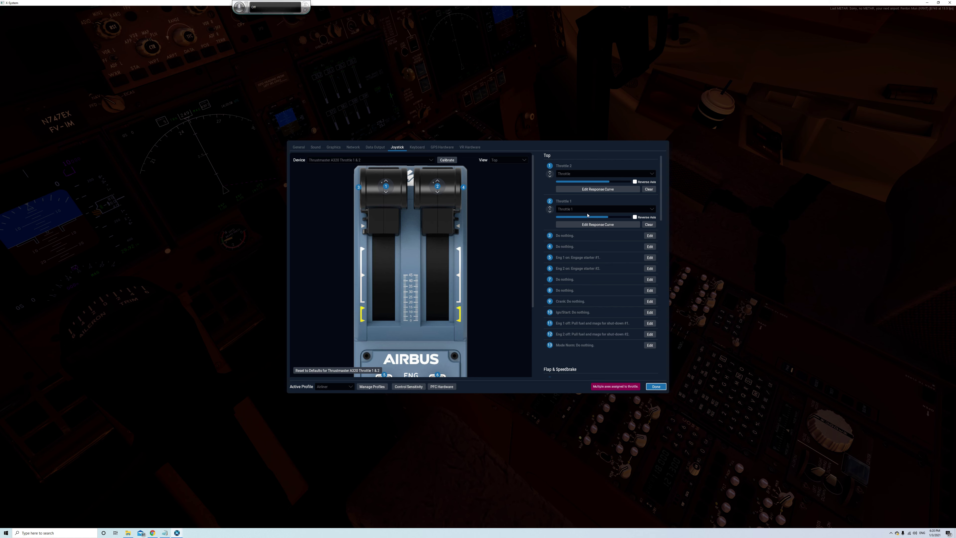
Switch the first lever's axis to Throttle 1, then back to plain Throttle, and close joystick settings.
{"action": "left_click", "coordinate": [651, 174]}
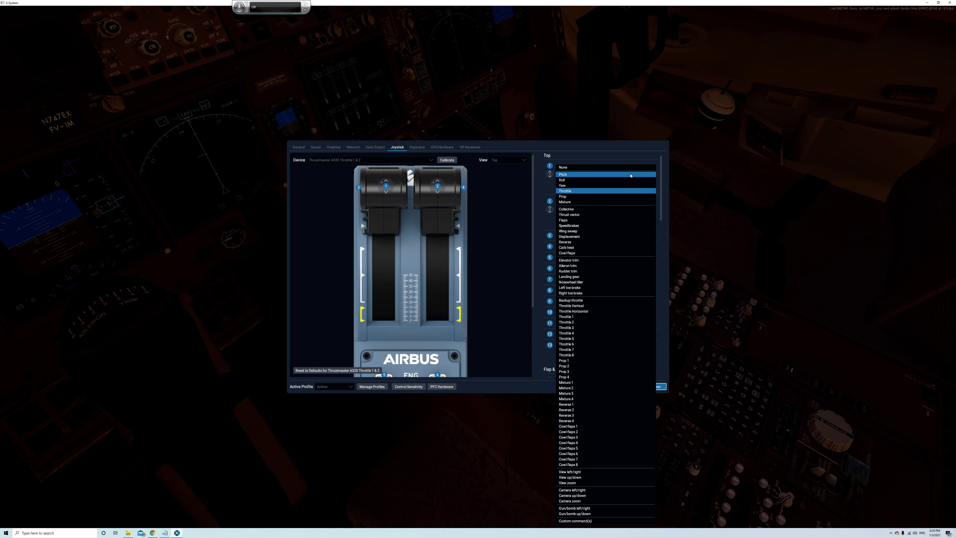
{"action": "left_click", "coordinate": [603, 316]}
{"action": "left_click", "coordinate": [651, 174]}
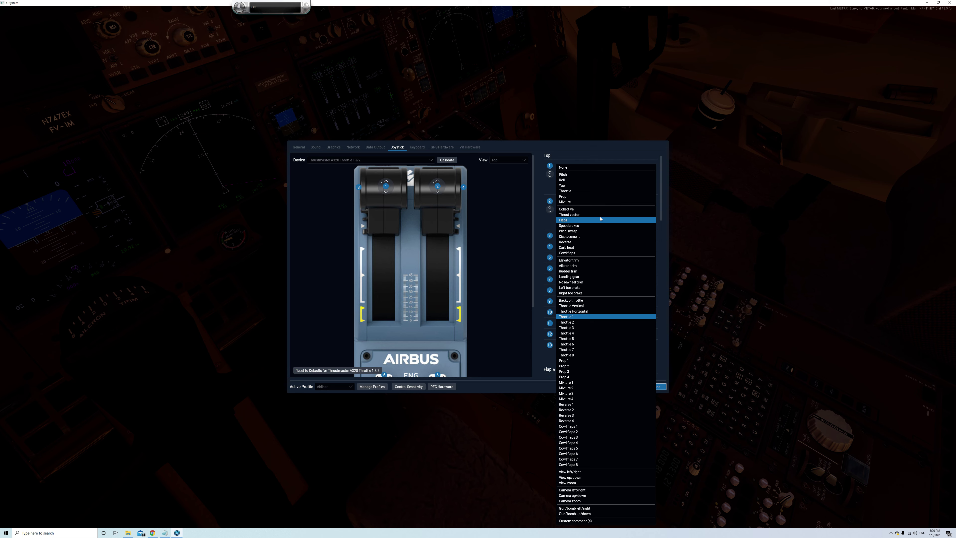
{"action": "left_click", "coordinate": [594, 192]}
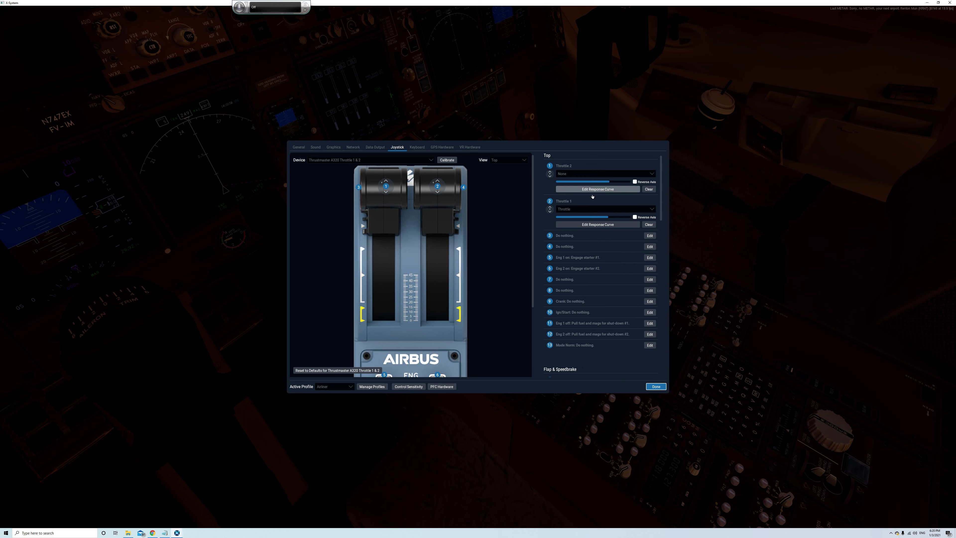
{"action": "left_click", "coordinate": [652, 388]}
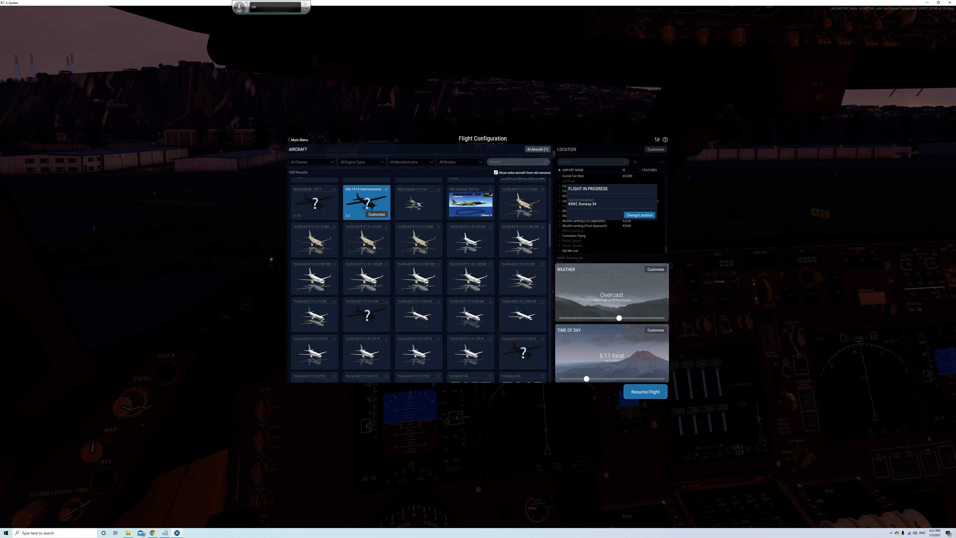
Start the flight with the chosen aircraft from Flight Configuration.
{"action": "scroll", "coordinate": [428, 309], "scroll_direction": "down", "scroll_amount": 1}
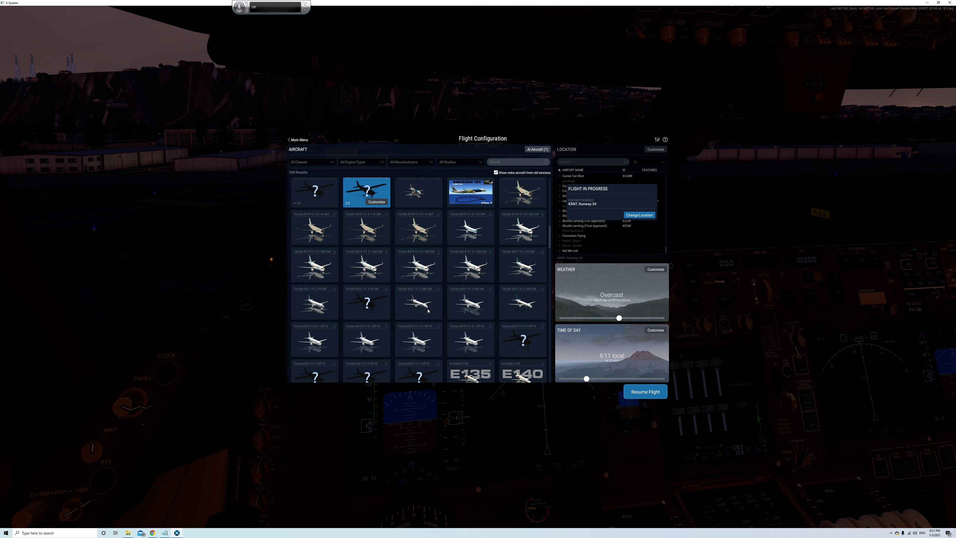
{"action": "scroll", "coordinate": [428, 313], "scroll_direction": "down", "scroll_amount": 2}
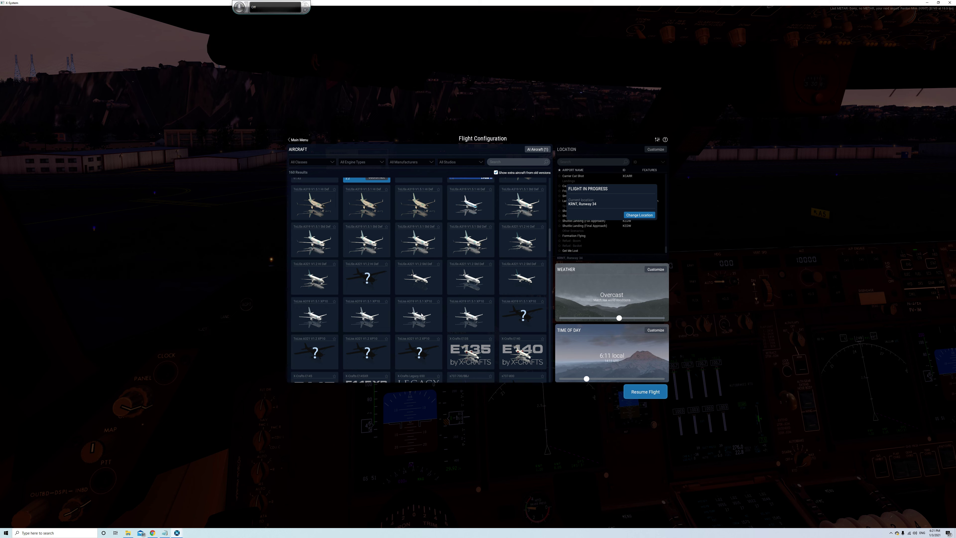
{"action": "scroll", "coordinate": [421, 316], "scroll_direction": "down", "scroll_amount": 2}
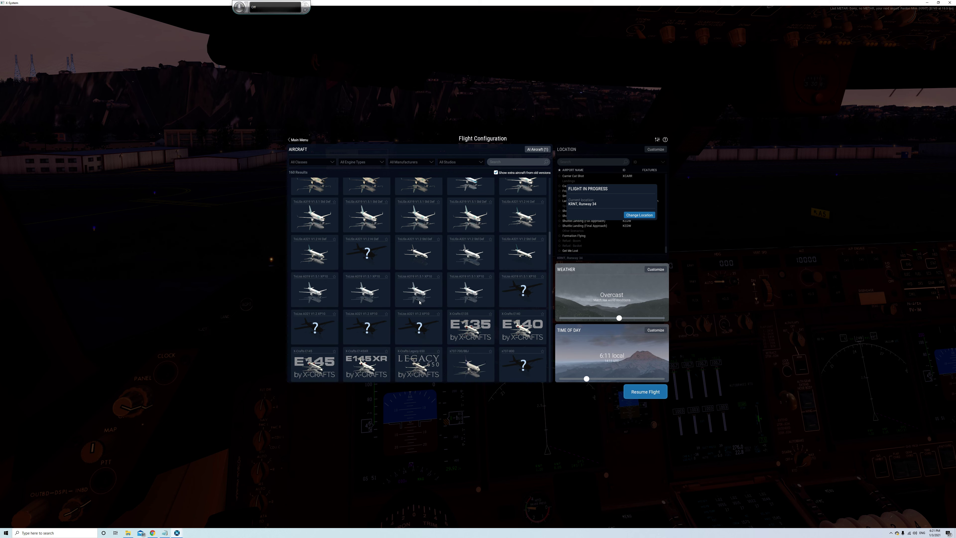
{"action": "scroll", "coordinate": [419, 302], "scroll_direction": "down", "scroll_amount": 4}
{"action": "scroll", "coordinate": [421, 310], "scroll_direction": "down", "scroll_amount": 3}
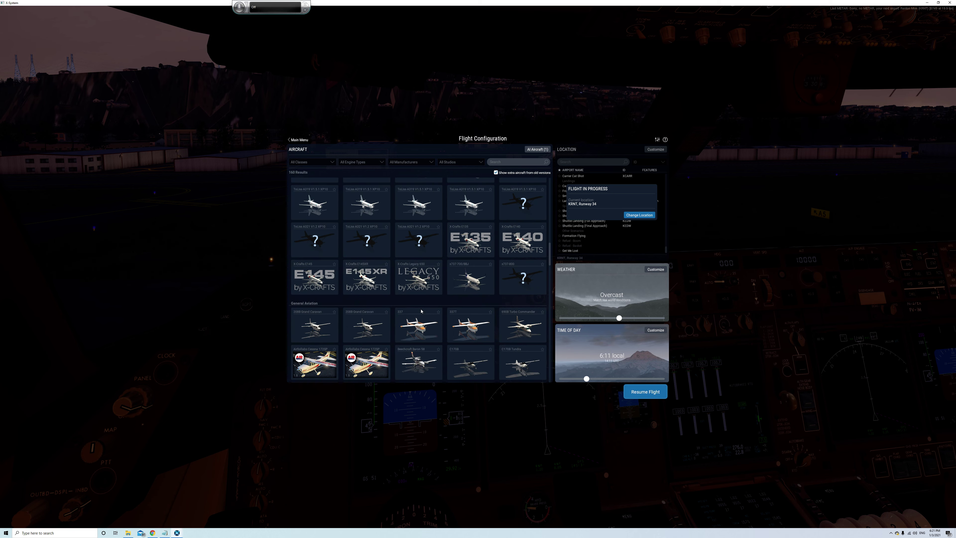
{"action": "left_click", "coordinate": [645, 391]}
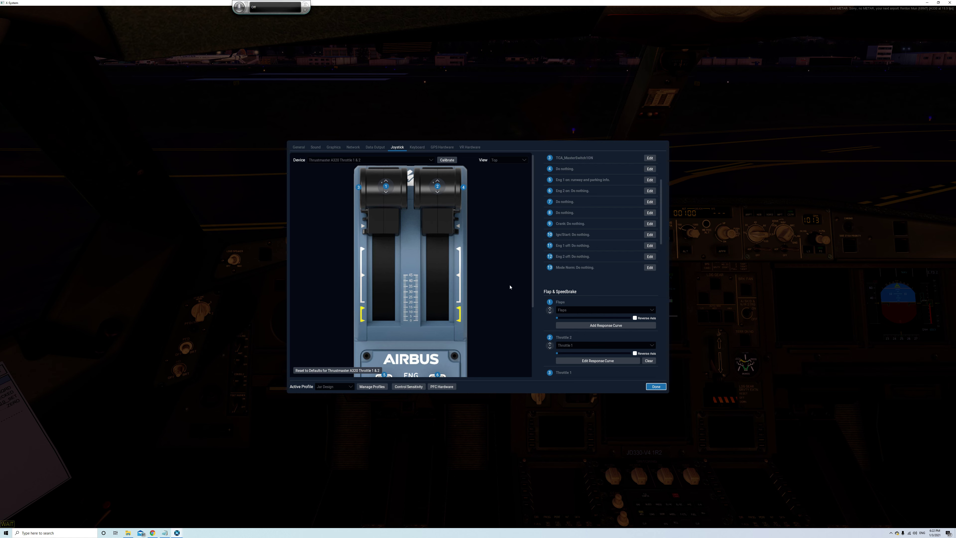
Scroll the joystick assignment list to bring the ENG switches and axis rows 1 and 2 into view.
{"action": "scroll", "coordinate": [502, 290], "scroll_direction": "down", "scroll_amount": 2}
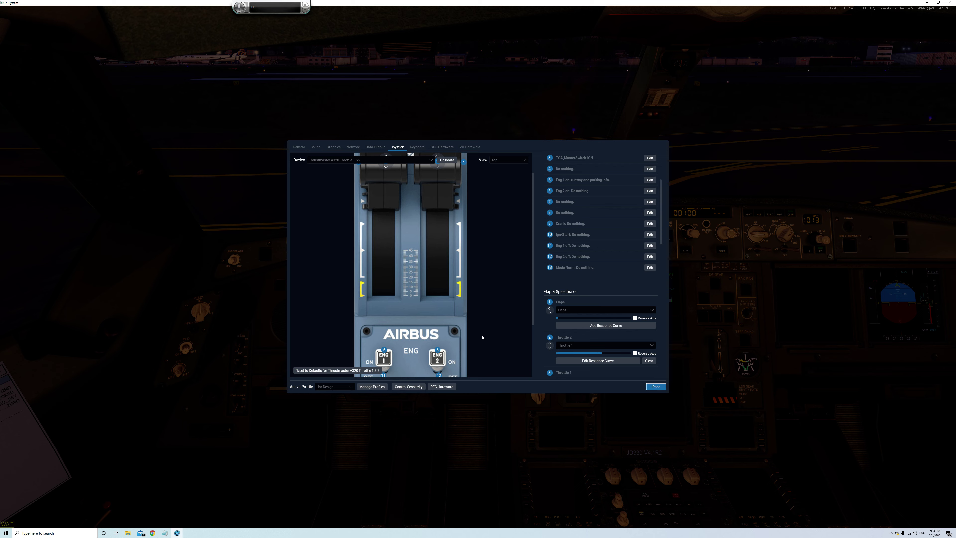
{"action": "scroll", "coordinate": [599, 264], "scroll_direction": "up", "scroll_amount": 2}
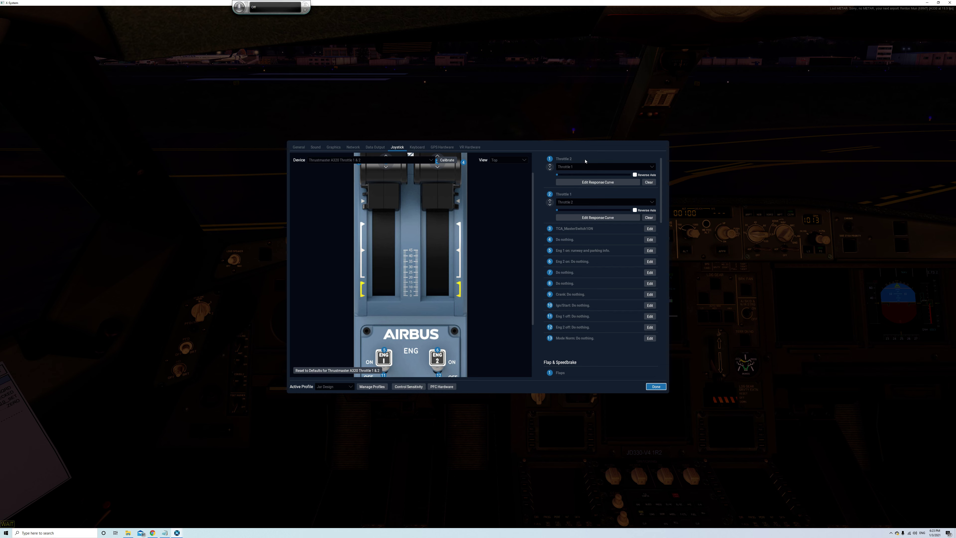
Swap the levers: axis 1 to Throttle 2, axis 2 to Throttle 1, and view Throttle 2's curve.
{"action": "left_click", "coordinate": [653, 170]}
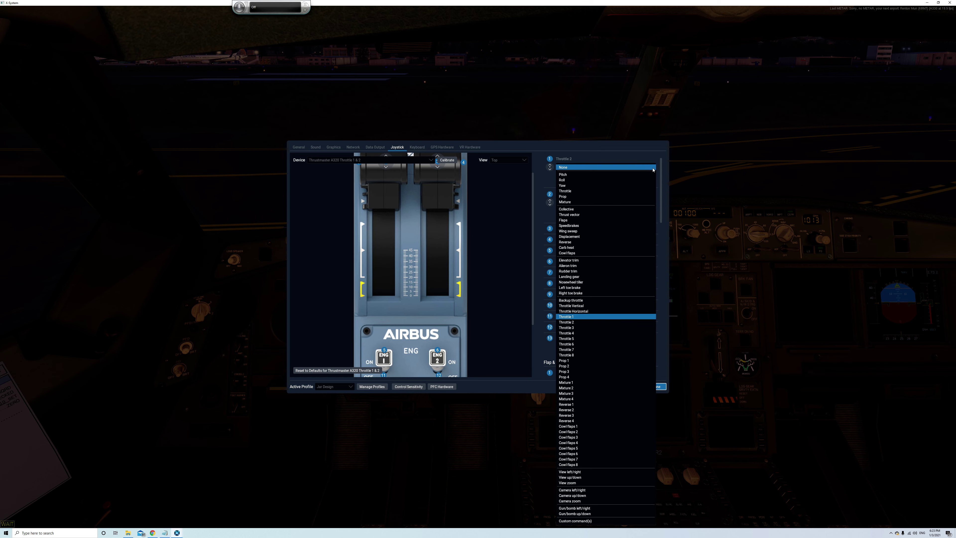
{"action": "left_click", "coordinate": [585, 322]}
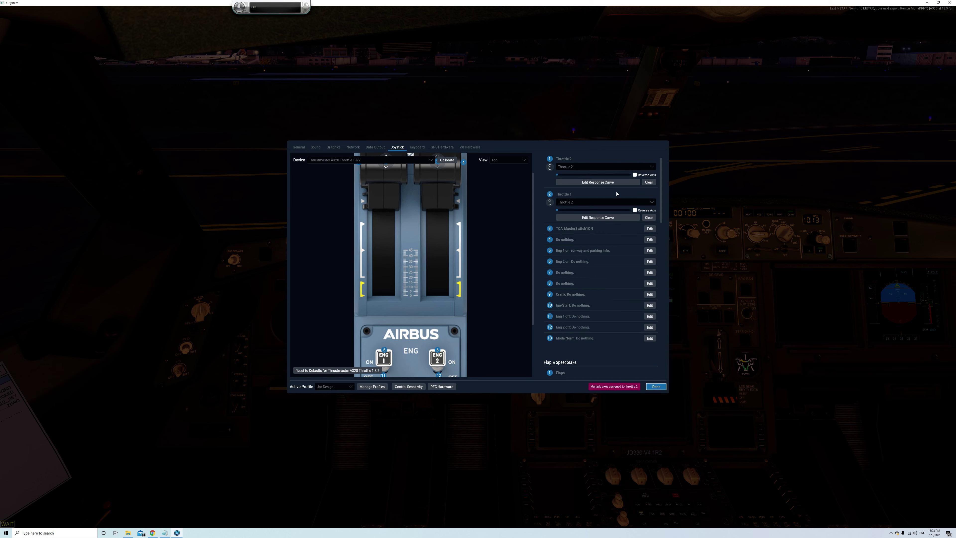
{"action": "left_click", "coordinate": [653, 203]}
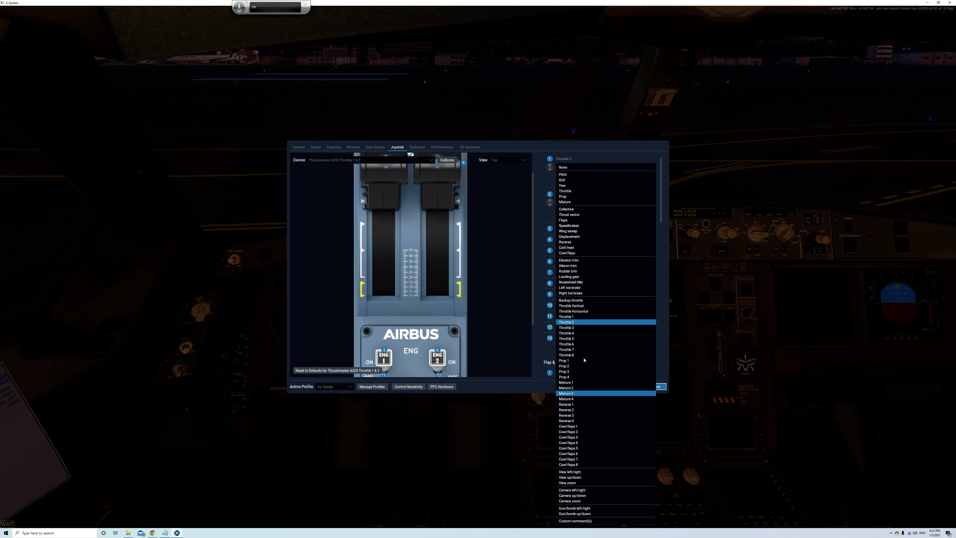
{"action": "left_click", "coordinate": [578, 317]}
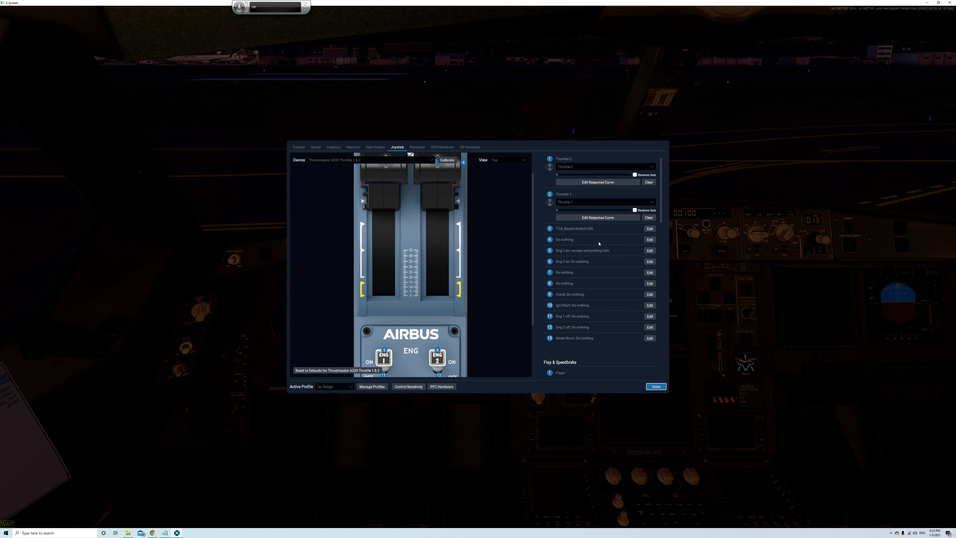
{"action": "left_click", "coordinate": [597, 182]}
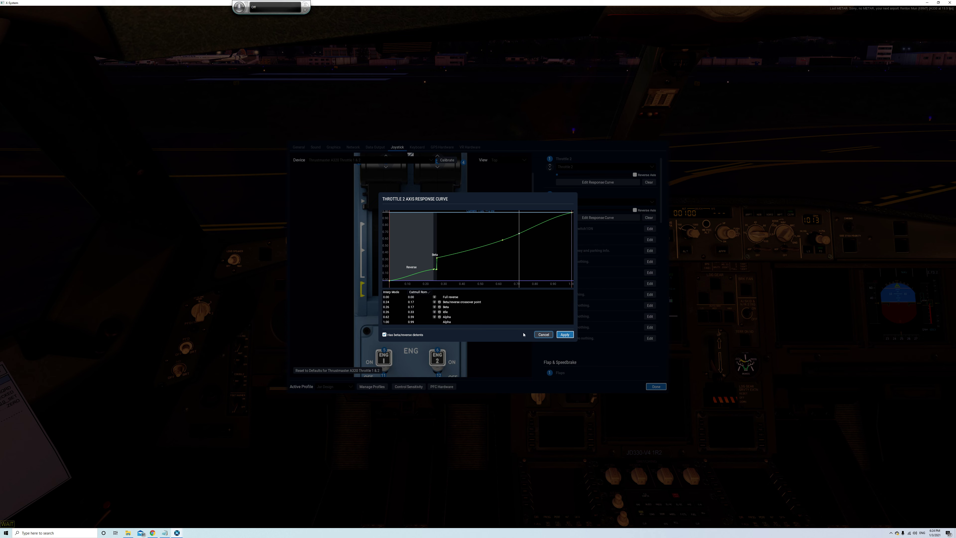
{"action": "left_click", "coordinate": [544, 334]}
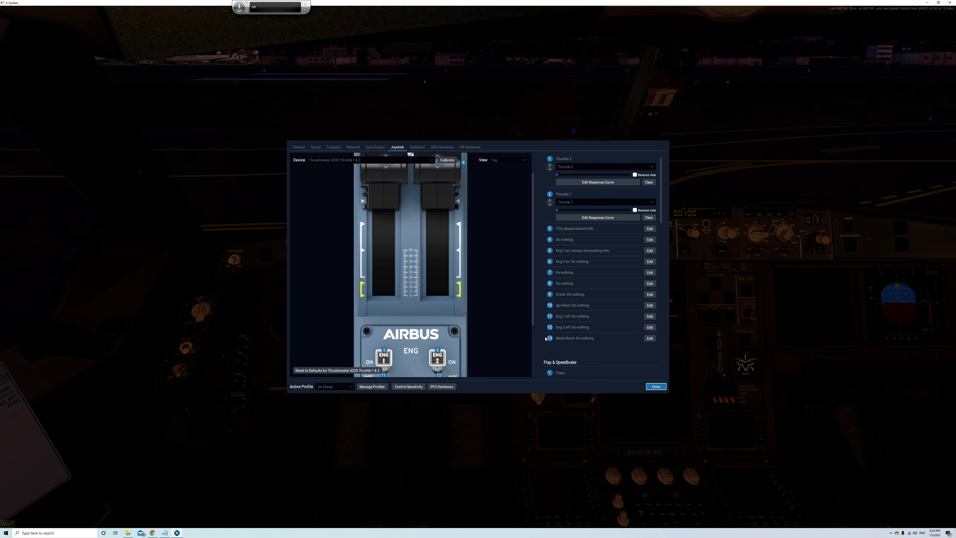
Close the joystick settings and pull both thrust levers back to idle with F1.
{"action": "left_click", "coordinate": [664, 388]}
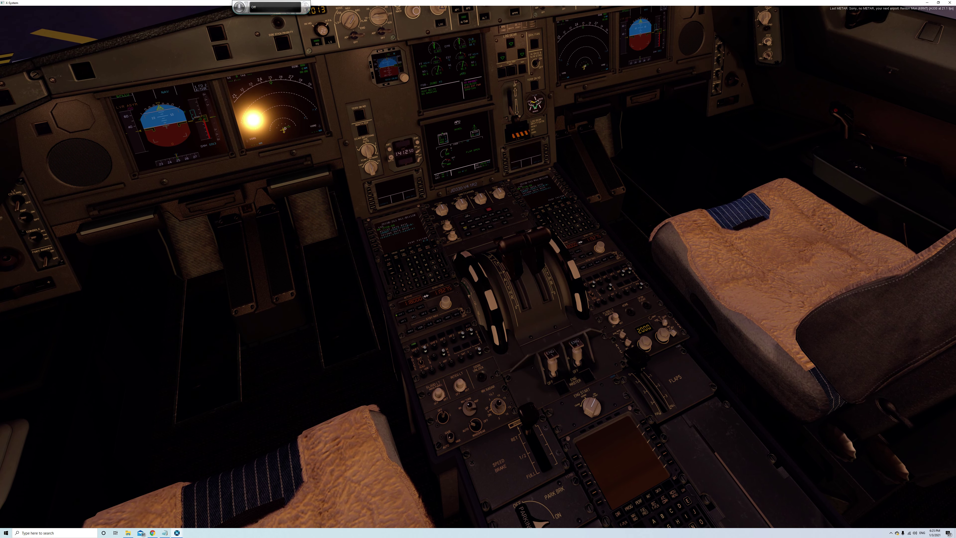
{"action": "key", "text": "F1"}
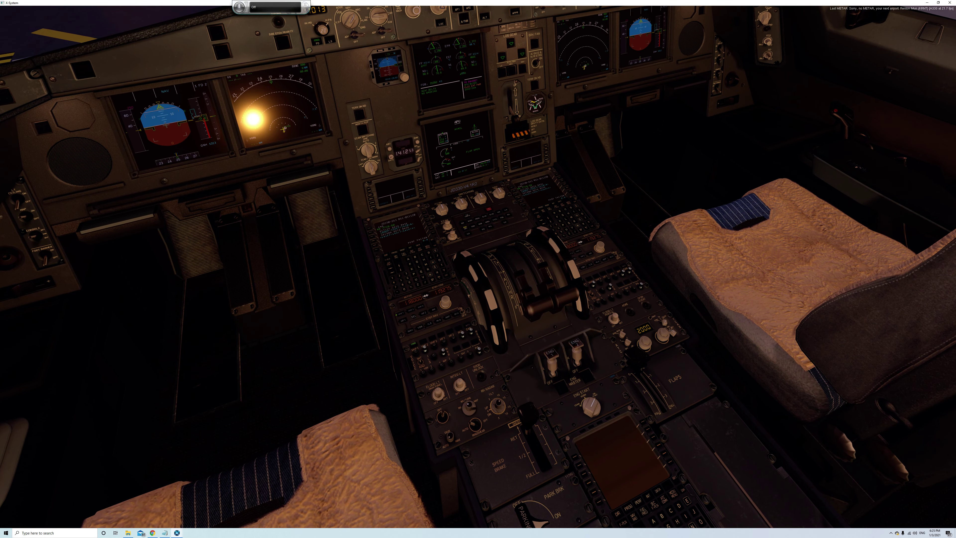
Open Flight Configuration and pick the ToLiss A319 for a new flight.
{"action": "left_click", "coordinate": [419, 327]}
{"action": "left_click", "coordinate": [646, 391]}
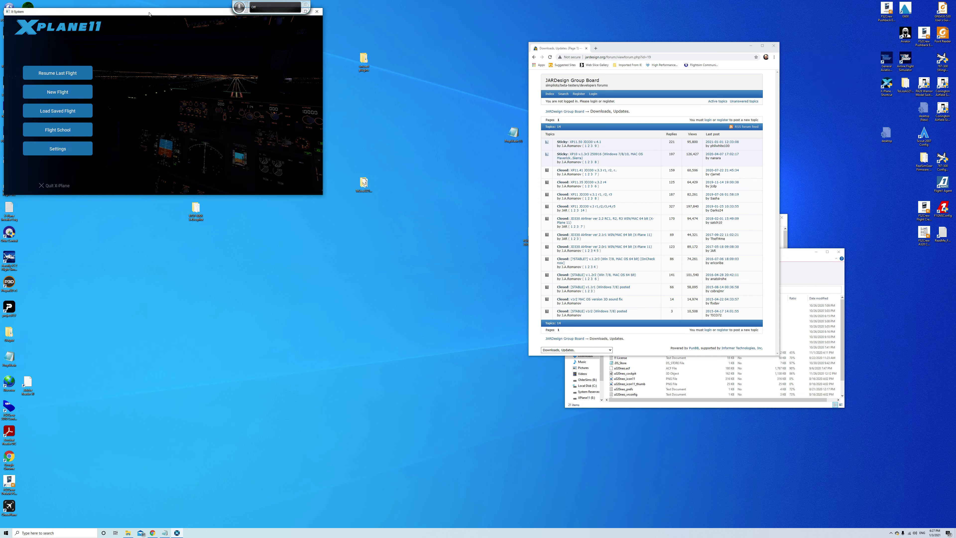
{"action": "left_click", "coordinate": [57, 72]}
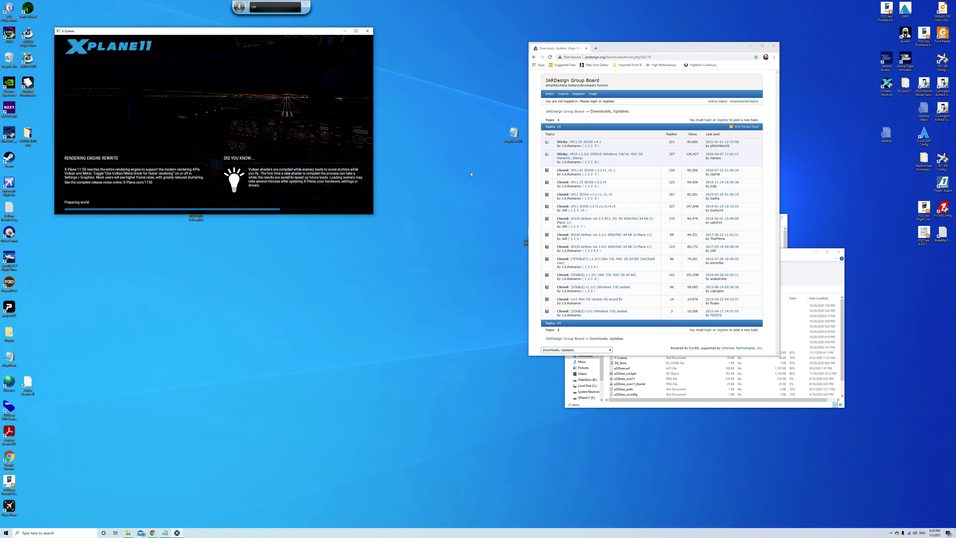
Maximize X-Plane, open the ToLiss control settings, and enable REV ON SAME AXIS.
{"action": "left_click", "coordinate": [356, 31]}
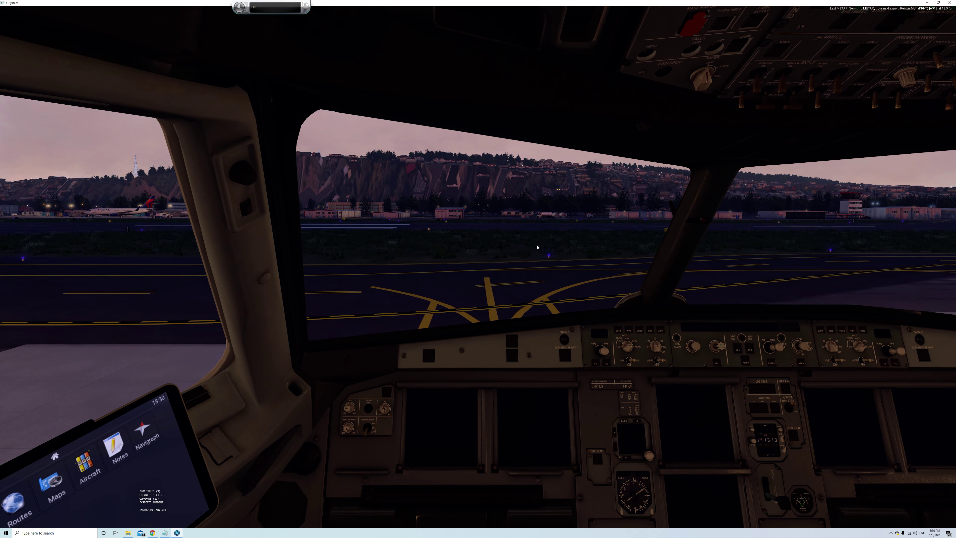
{"action": "key", "text": "Down"}
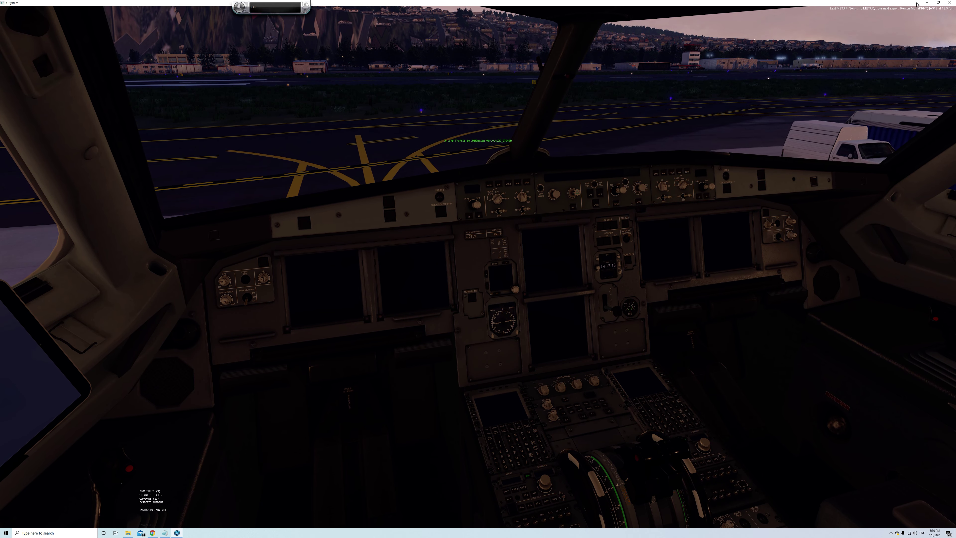
{"action": "mouse_move", "coordinate": [903, 13]}
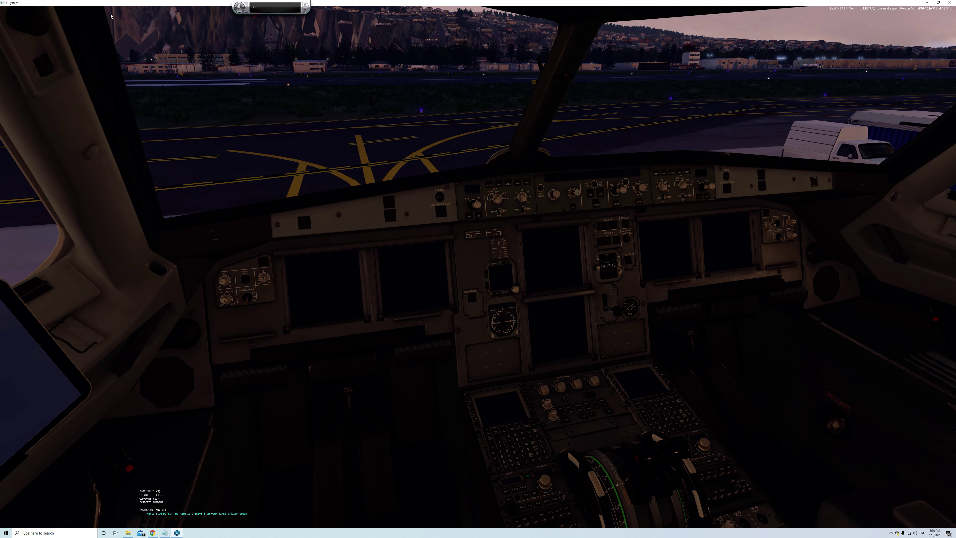
{"action": "mouse_move", "coordinate": [113, 11]}
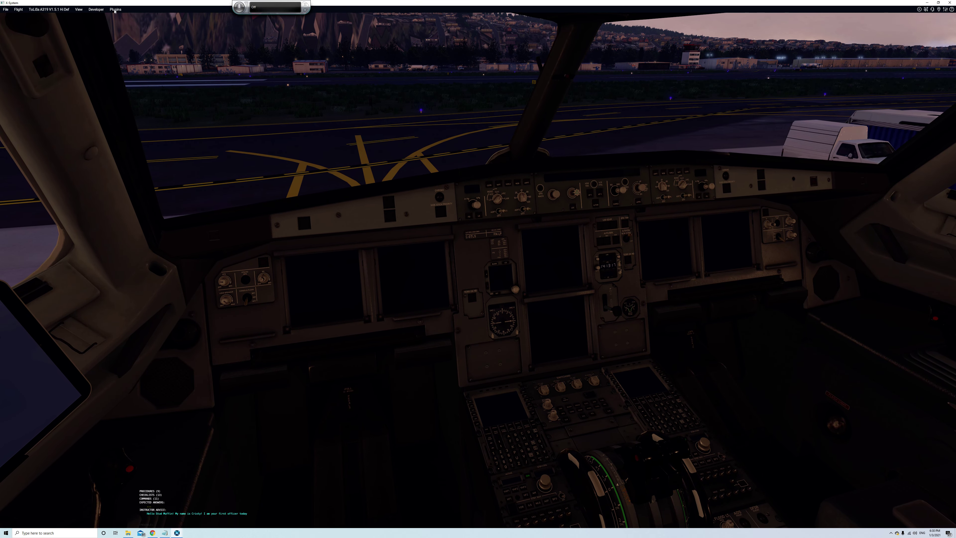
{"action": "left_click", "coordinate": [114, 9]}
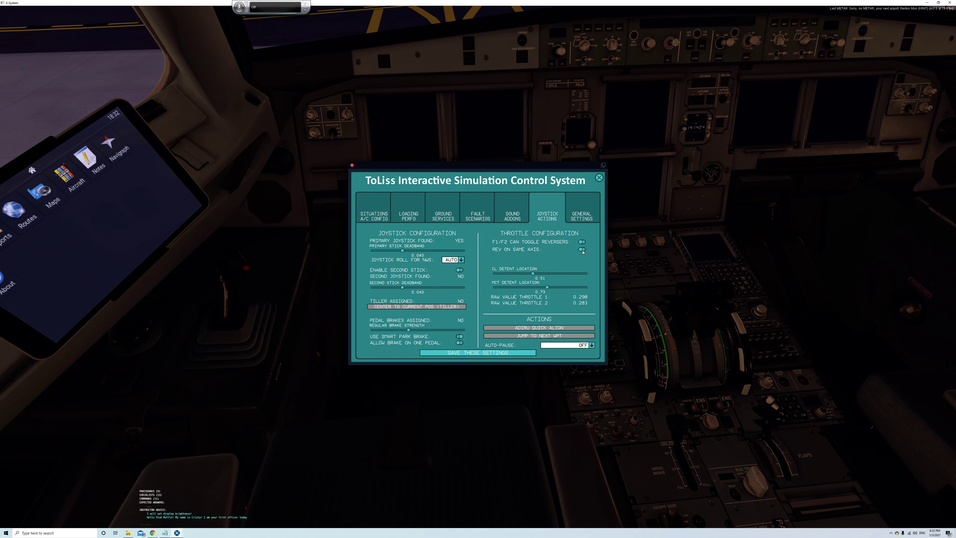
{"action": "left_click", "coordinate": [583, 250]}
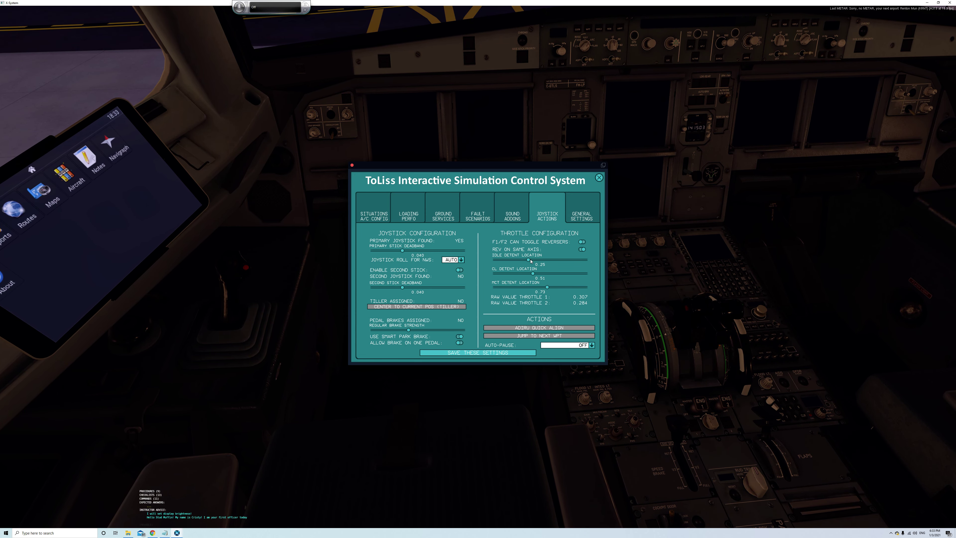
Set the ToLiss idle detent to 0.29 and CL detent to 0.52, then save the settings.
{"action": "left_click_drag", "start_coordinate": [529, 260], "coordinate": [537, 260]}
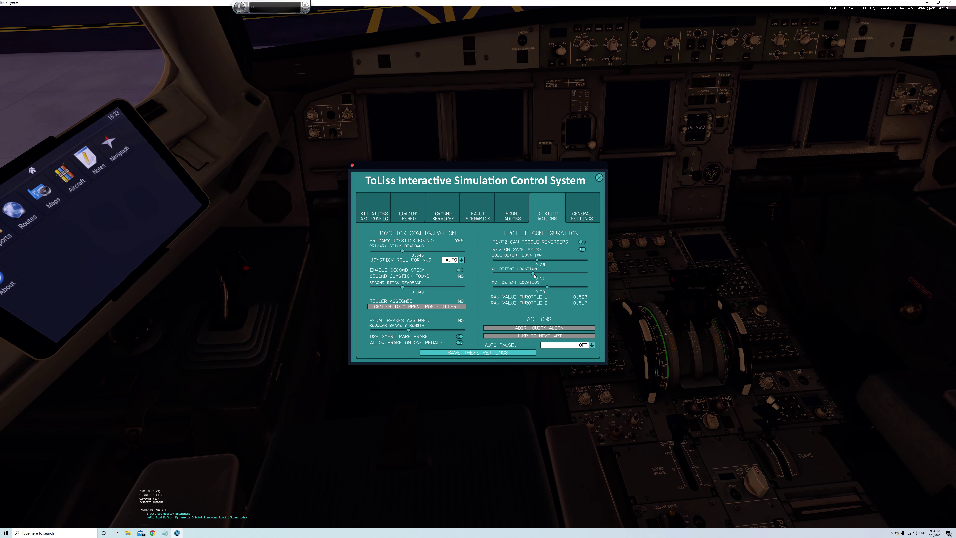
{"action": "left_click_drag", "start_coordinate": [534, 275], "coordinate": [536, 275]}
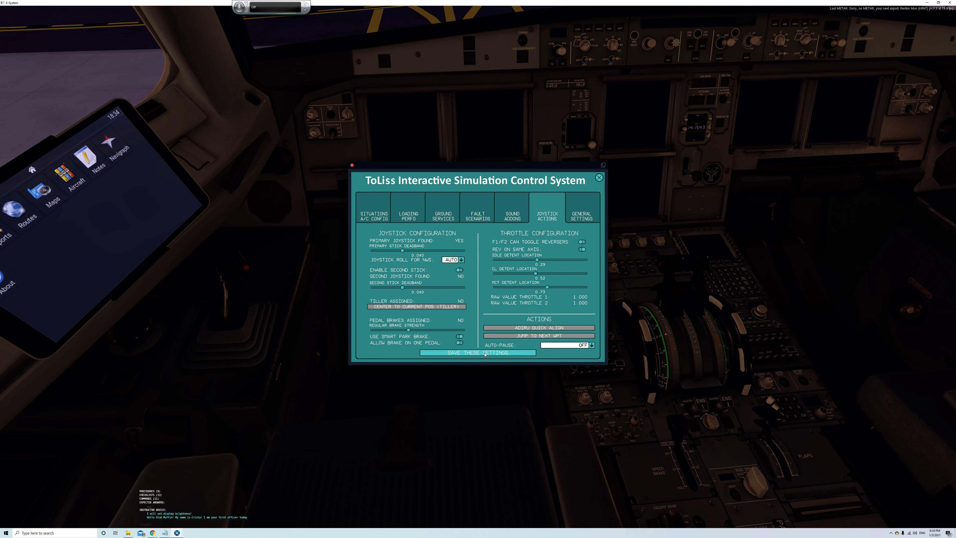
{"action": "left_click", "coordinate": [485, 353]}
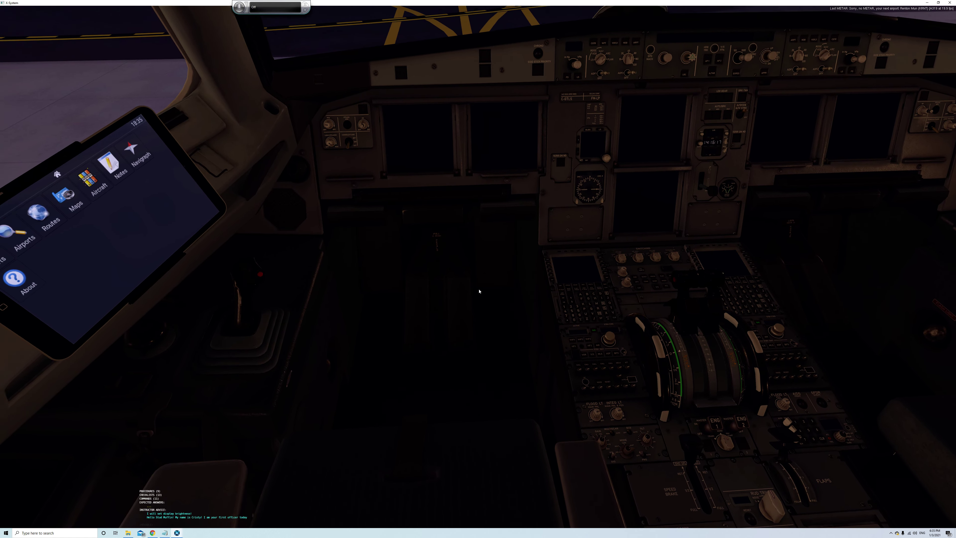
Switch to the external view and orbit the camera to look down on the A319 on the apron.
{"action": "key", "text": "shift+5"}
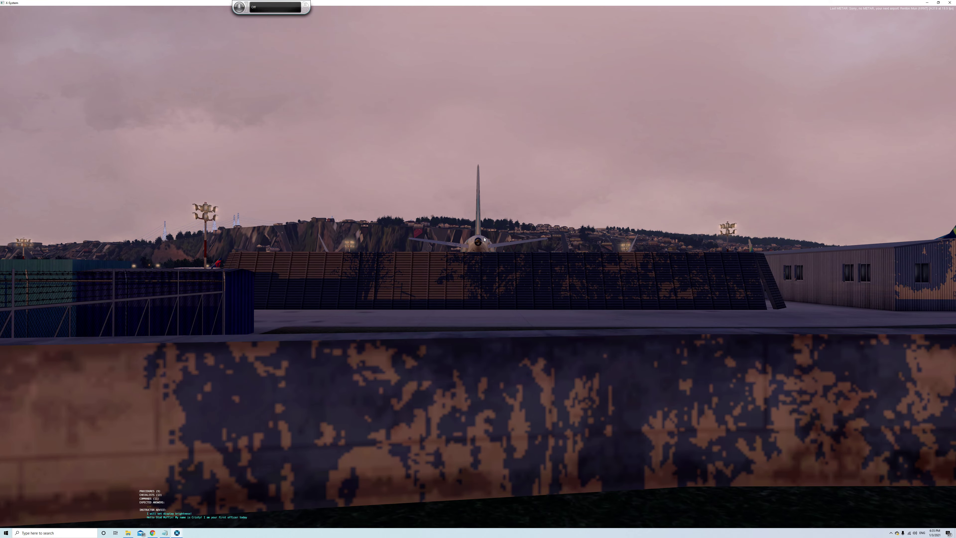
{"action": "key", "text": "Up"}
{"action": "key", "text": "Up"}
{"action": "key", "text": "Up"}
{"action": "key", "text": "Up"}
{"action": "key", "text": "Up"}
{"action": "key", "text": "Up"}
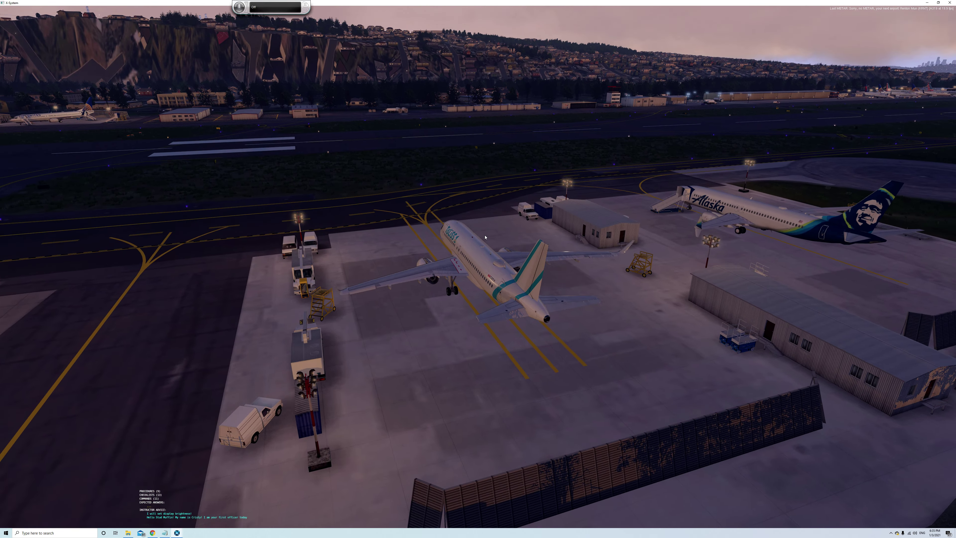
{"action": "key", "text": "Up"}
{"action": "key", "text": "Up"}
{"action": "key", "text": "Up"}
{"action": "key", "text": "Up"}
{"action": "key", "text": "Up"}
{"action": "key", "text": "Up"}
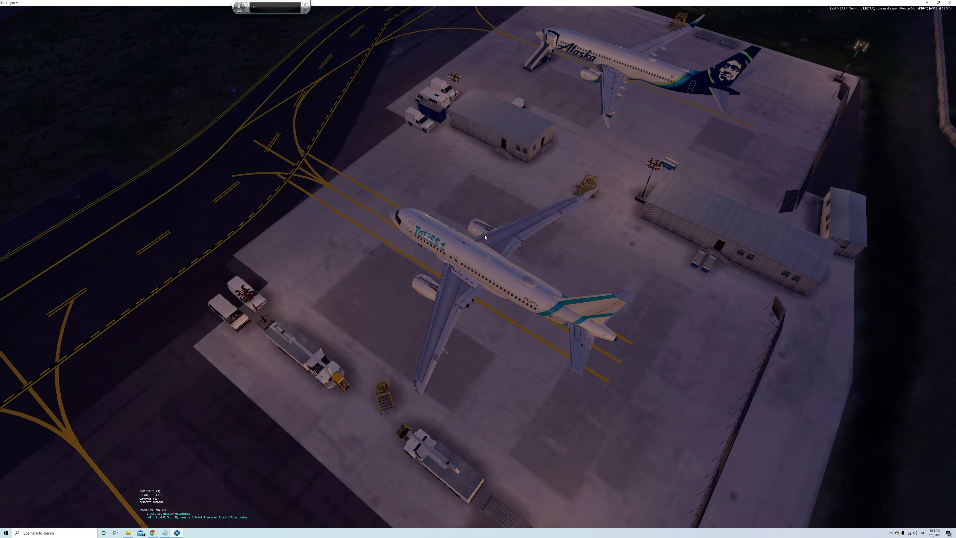